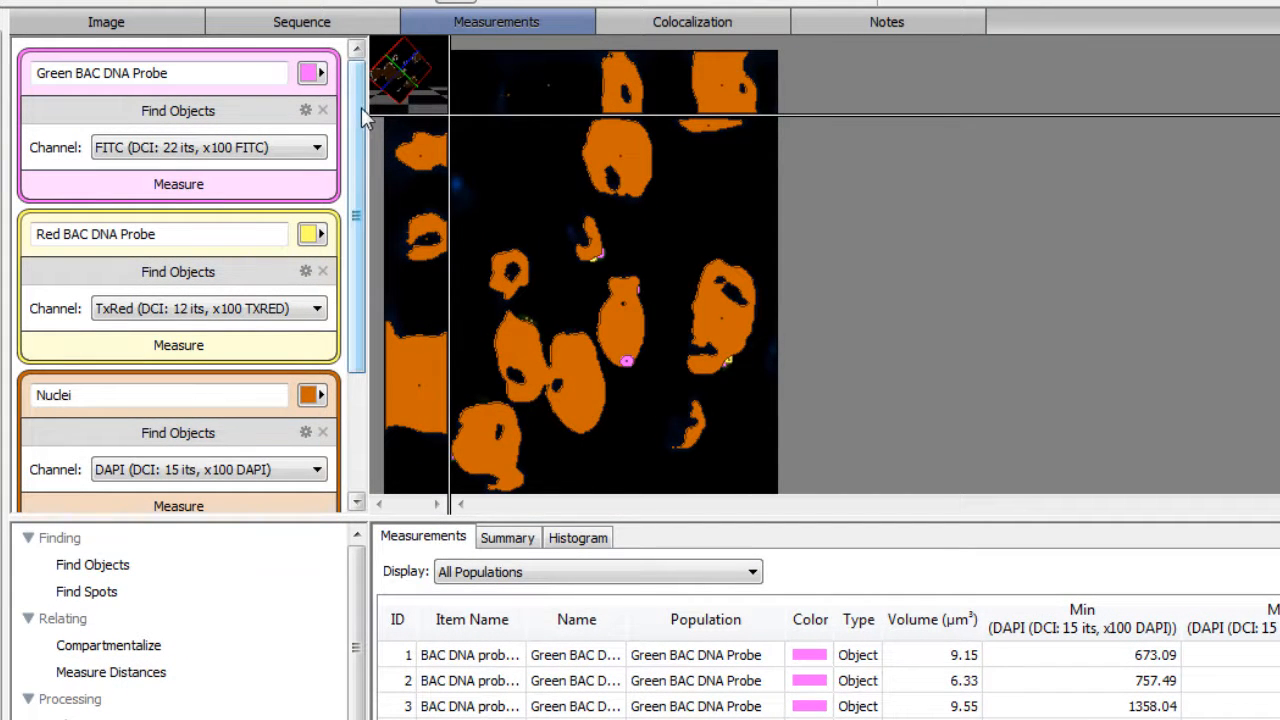
- Store the BAC DNA probe and nuclei measurements in a new measurement item called Finding per cell measurements
{"action": "left_click_drag", "start_coordinate": [362, 118], "coordinate": [361, 230]}
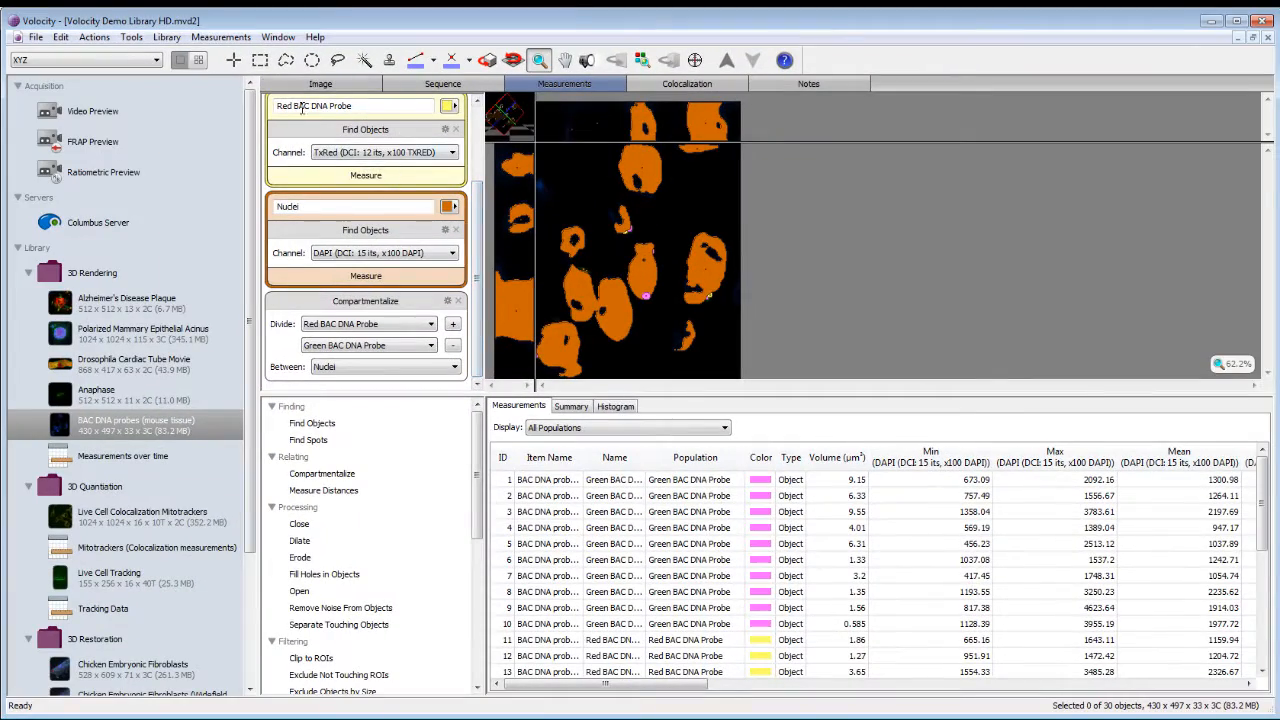
{"action": "left_click", "coordinate": [225, 39]}
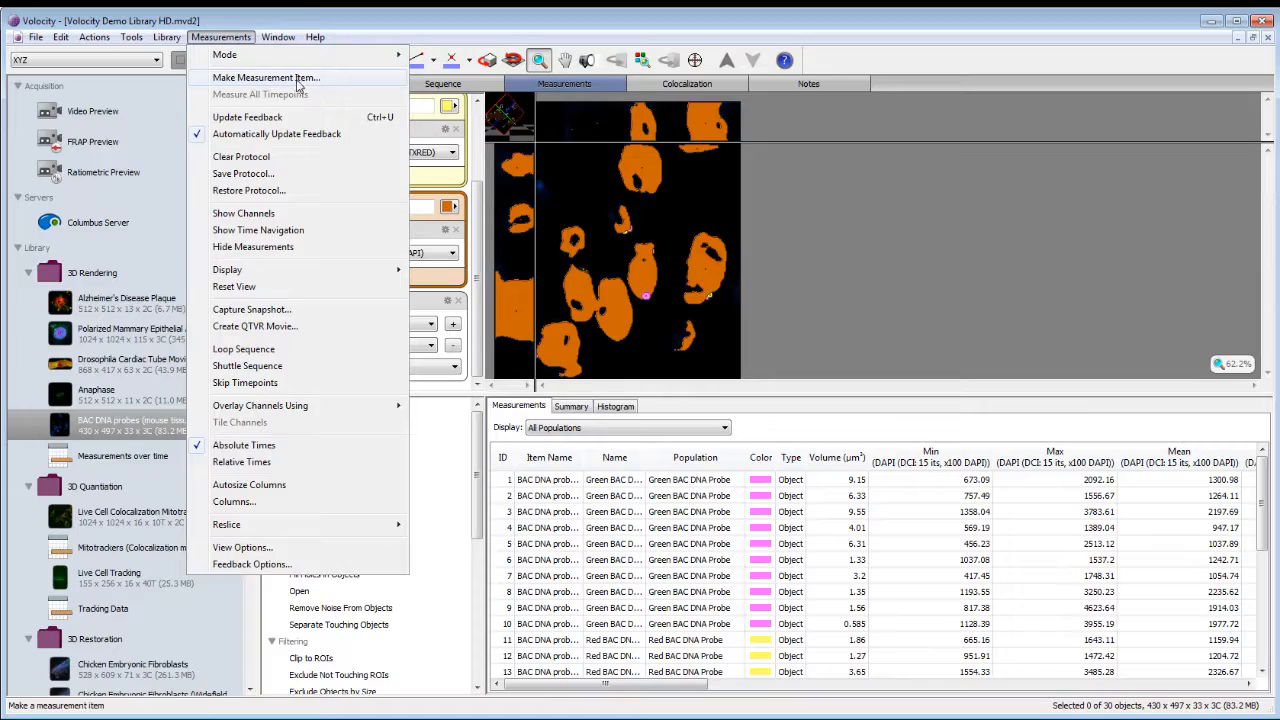
{"action": "left_click", "coordinate": [351, 82]}
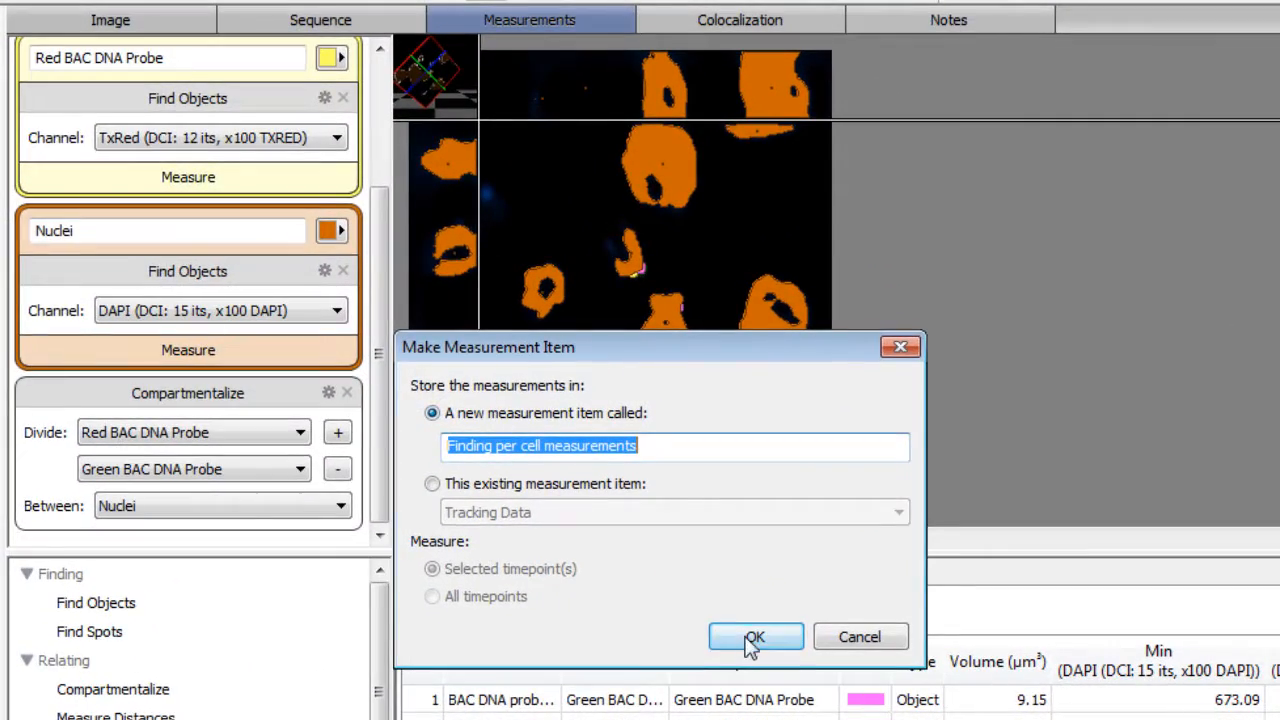
{"action": "left_click", "coordinate": [752, 638]}
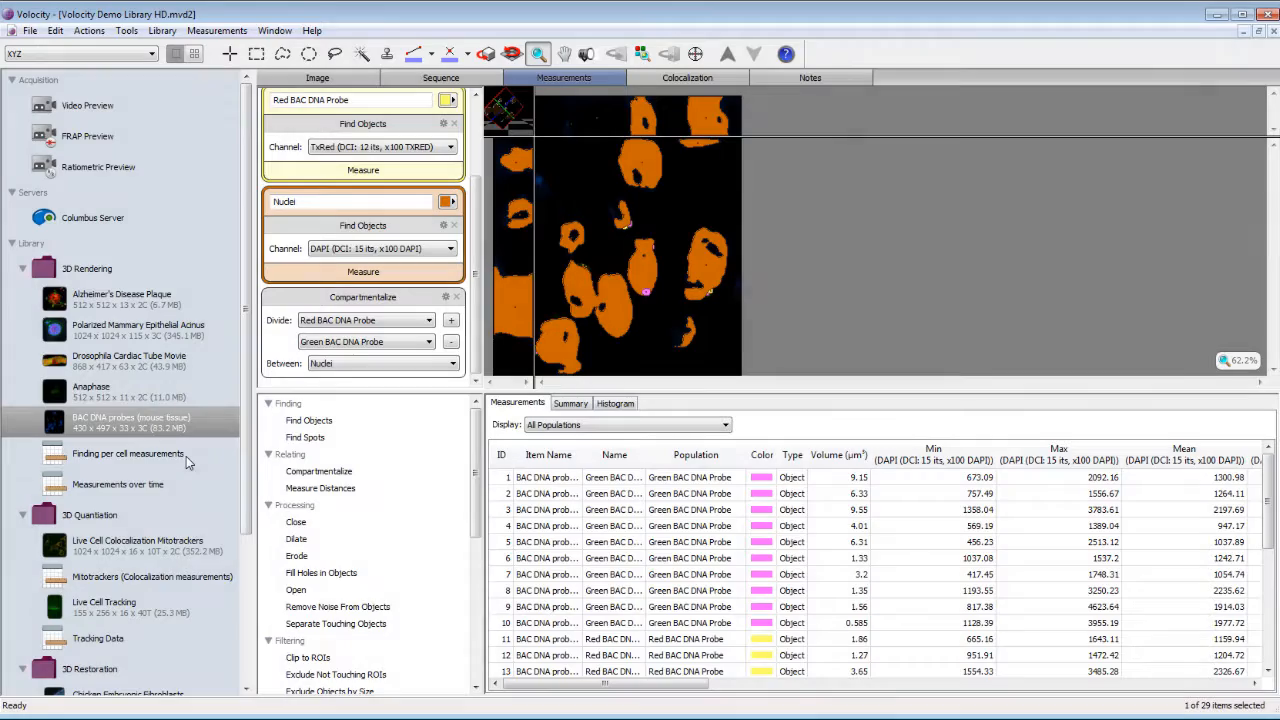
- Start an analysis of the Finding per cell measurements item, restricted to Nuclei and contained items
{"action": "left_click", "coordinate": [186, 458]}
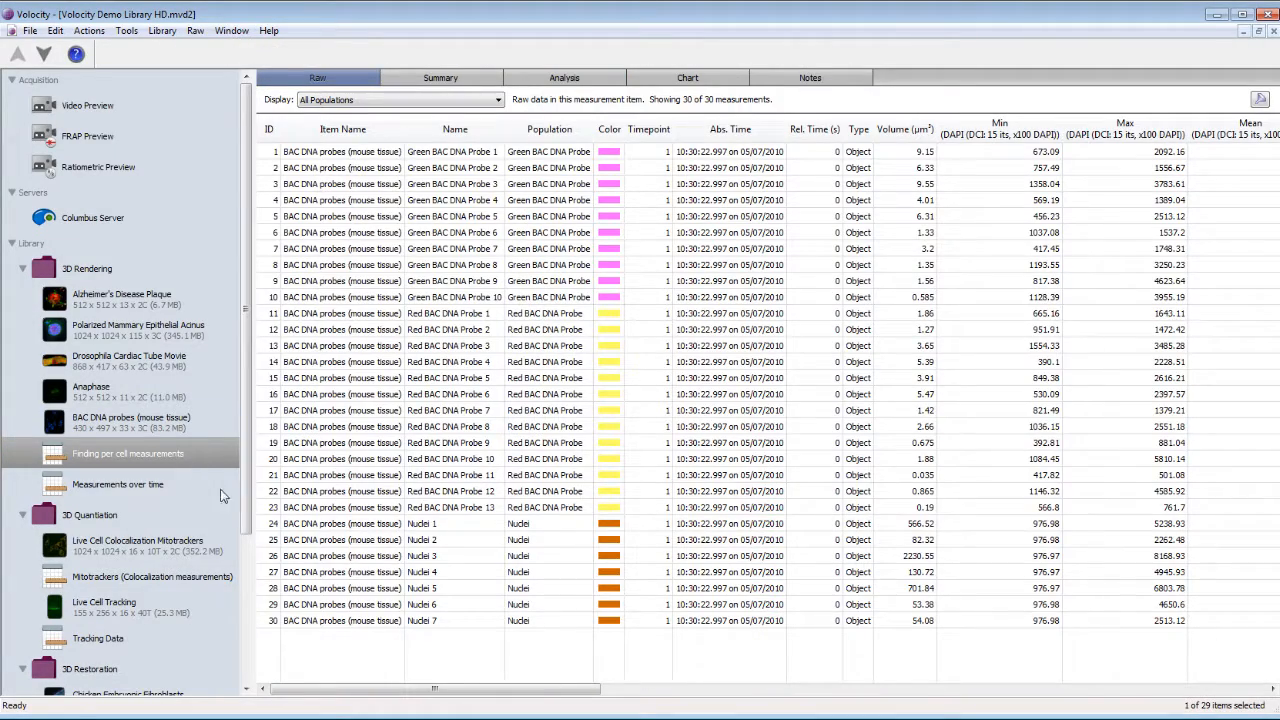
{"action": "left_click_drag", "start_coordinate": [338, 684], "coordinate": [790, 690]}
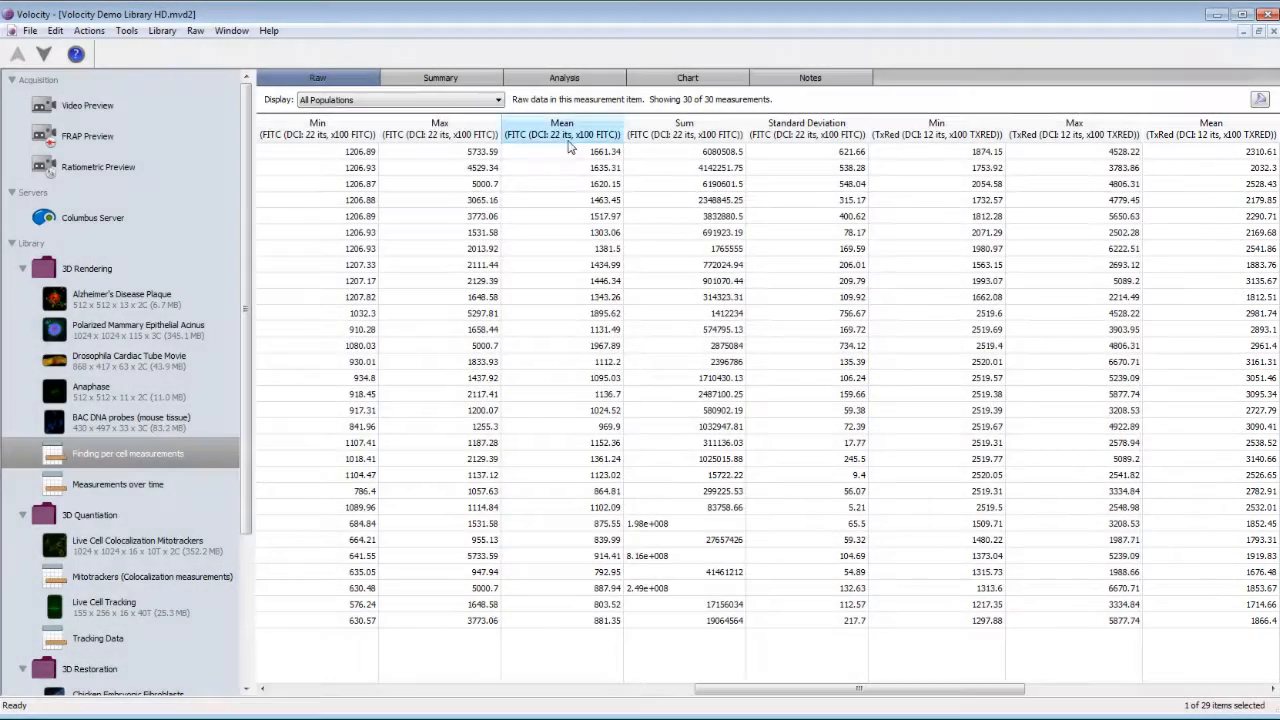
{"action": "left_click", "coordinate": [565, 78]}
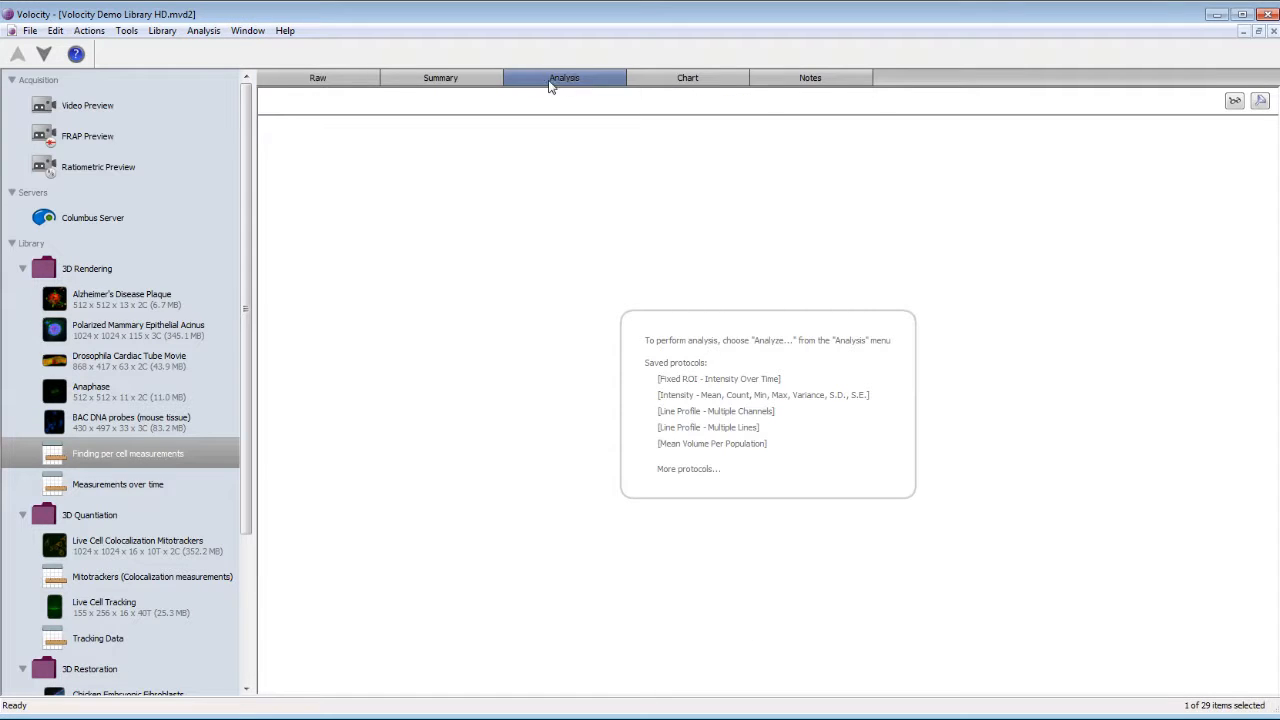
{"action": "left_click", "coordinate": [205, 31]}
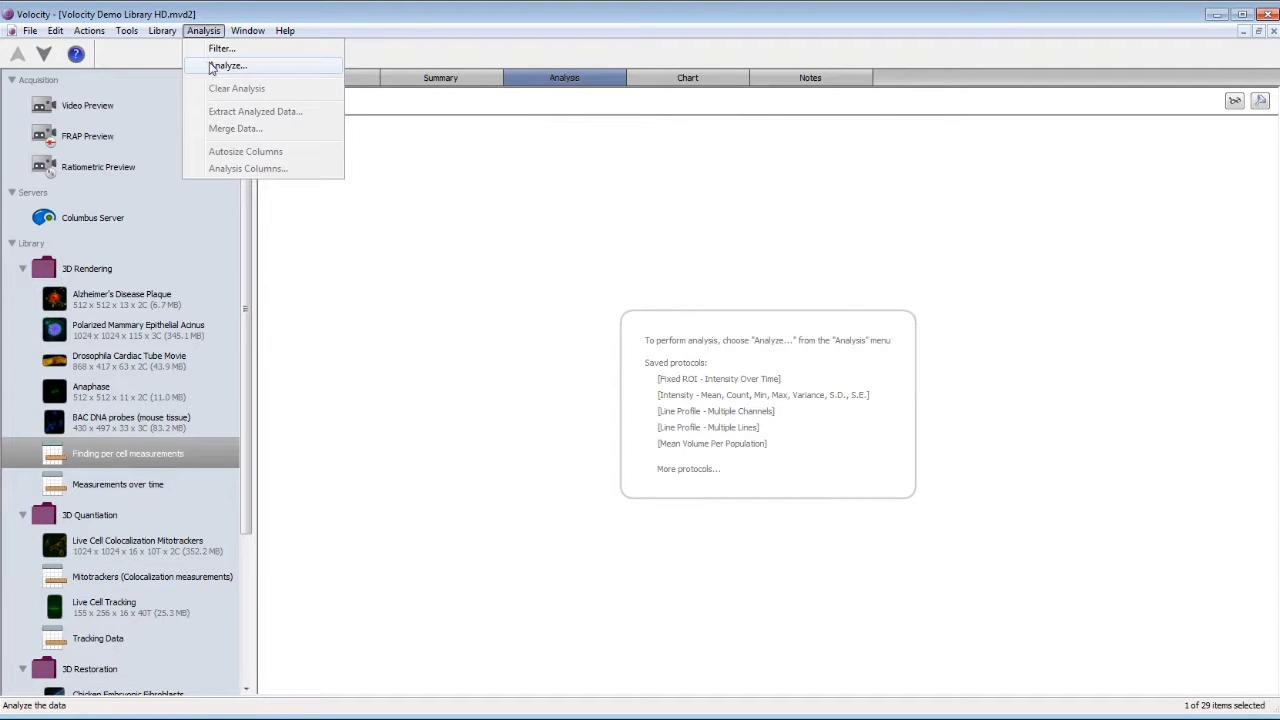
{"action": "left_click", "coordinate": [308, 65]}
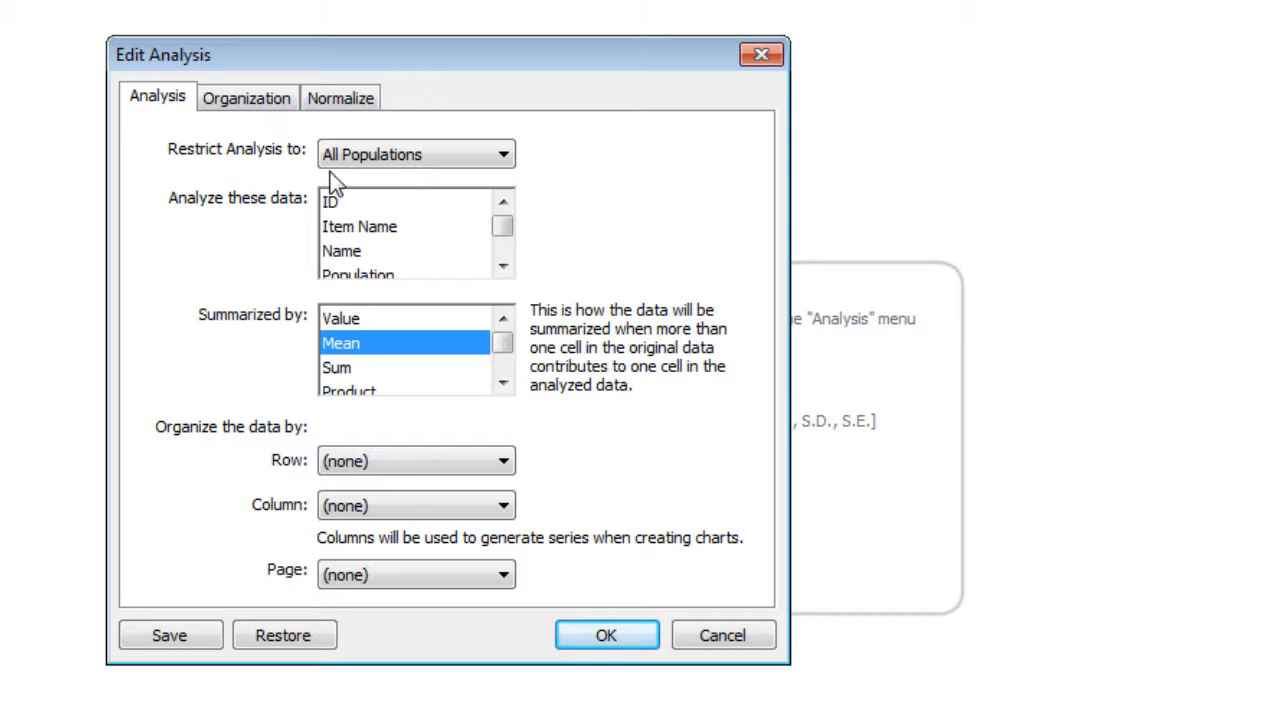
{"action": "left_click", "coordinate": [504, 164]}
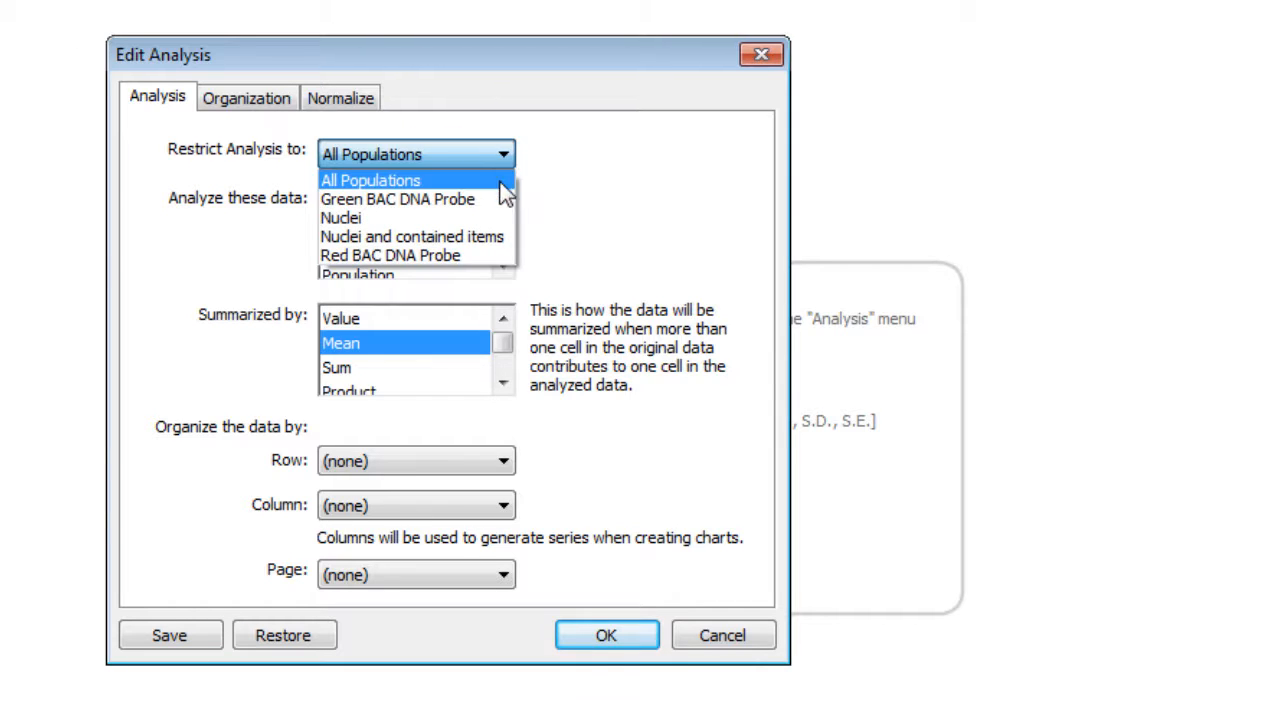
{"action": "left_click", "coordinate": [494, 237]}
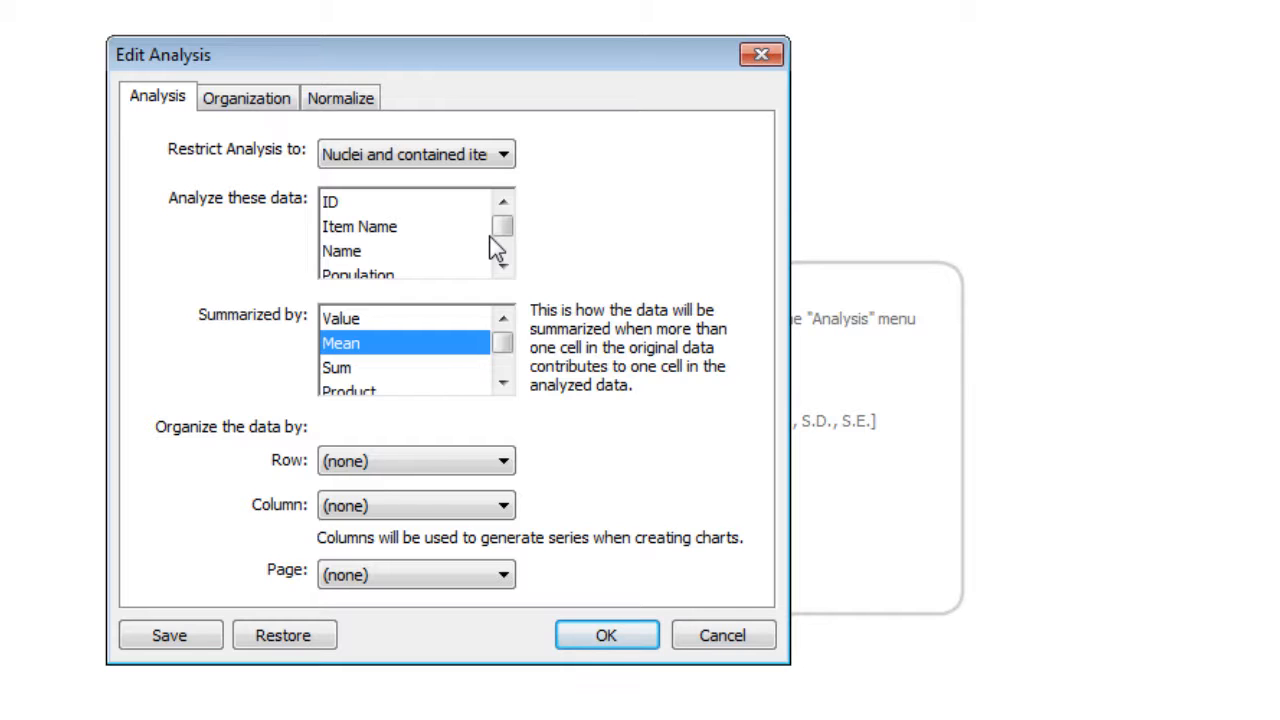
- Choose the mean intensity of the FITC channel as data to analyze
{"action": "left_click", "coordinate": [504, 265]}
{"action": "left_click", "coordinate": [504, 265]}
{"action": "left_click", "coordinate": [504, 265]}
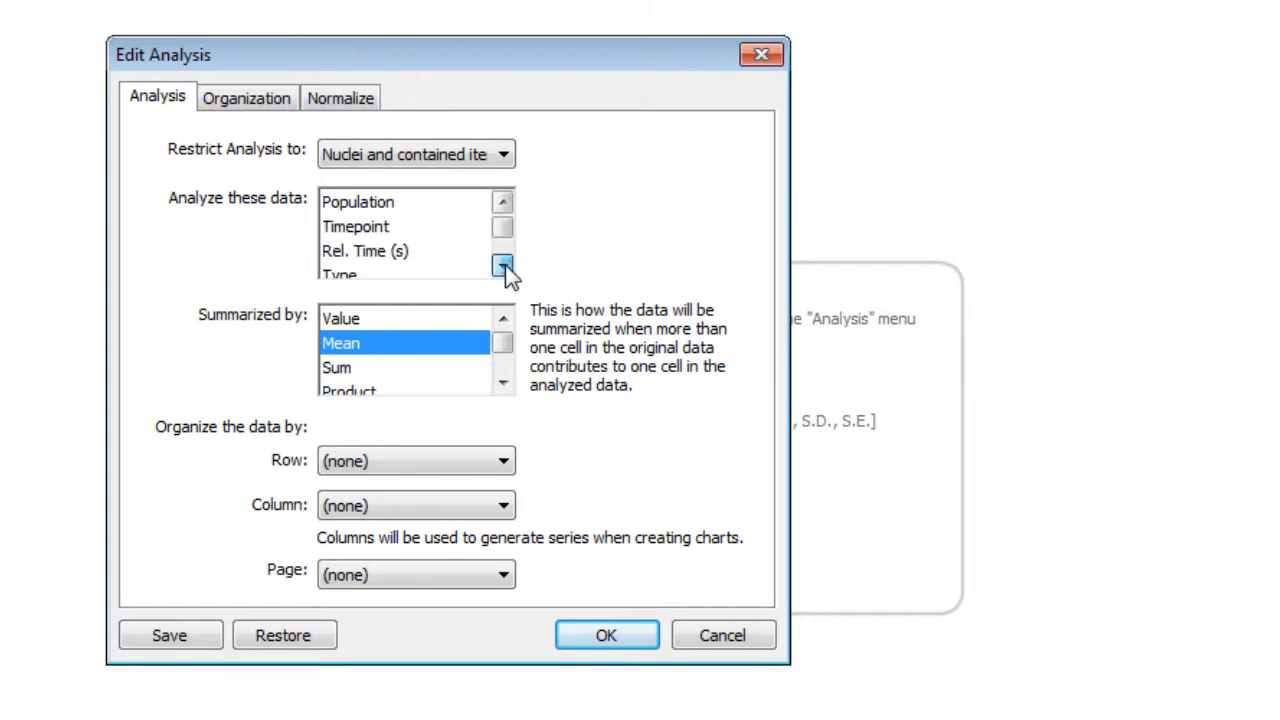
{"action": "left_click", "coordinate": [504, 265]}
{"action": "left_click", "coordinate": [504, 265]}
{"action": "left_click", "coordinate": [504, 265]}
{"action": "left_click", "coordinate": [504, 265]}
{"action": "left_click", "coordinate": [504, 265]}
{"action": "left_click", "coordinate": [504, 265]}
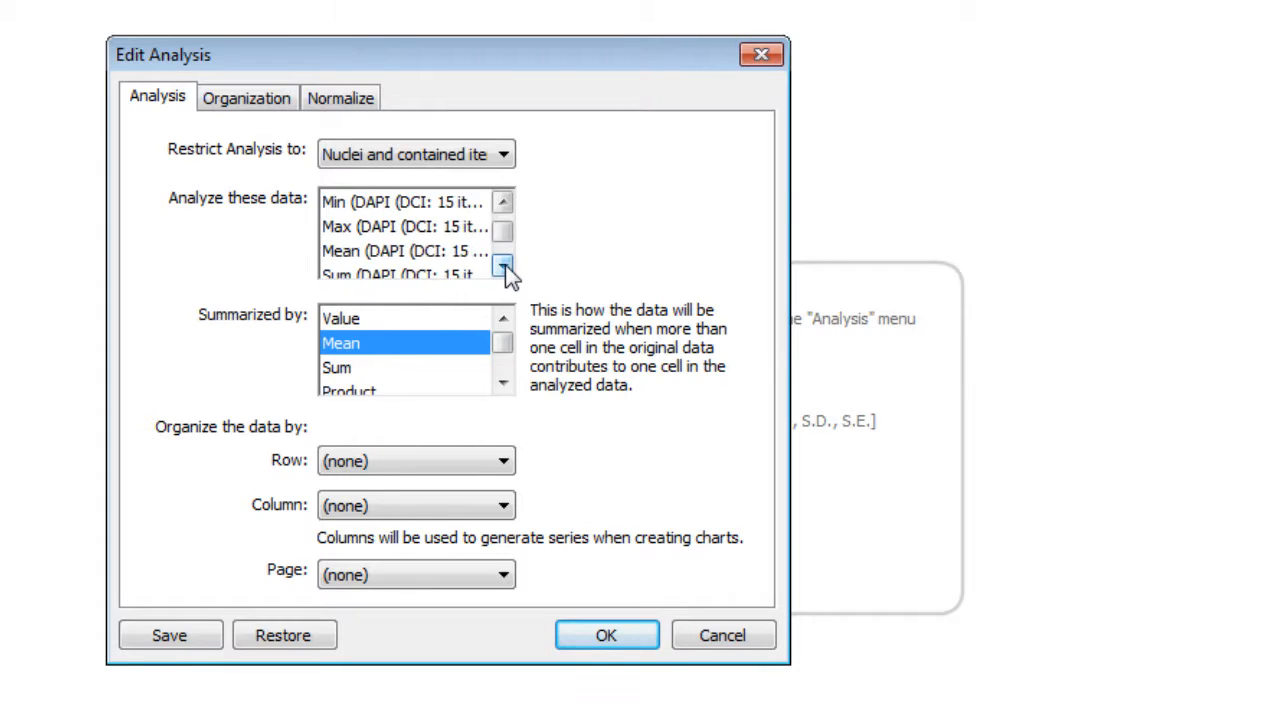
{"action": "left_click", "coordinate": [504, 265]}
{"action": "left_click", "coordinate": [504, 265]}
{"action": "left_click", "coordinate": [504, 265]}
{"action": "left_click", "coordinate": [504, 266]}
{"action": "left_click", "coordinate": [504, 266]}
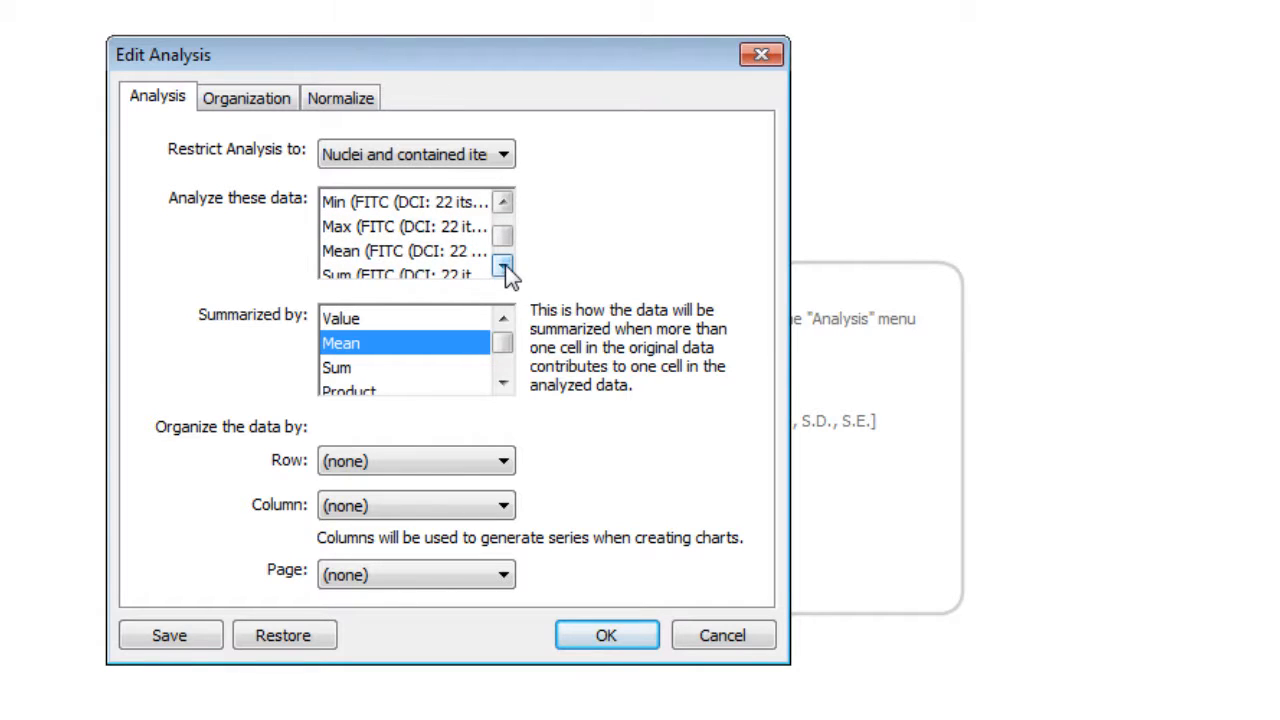
{"action": "left_click", "coordinate": [504, 266]}
{"action": "left_click", "coordinate": [472, 228]}
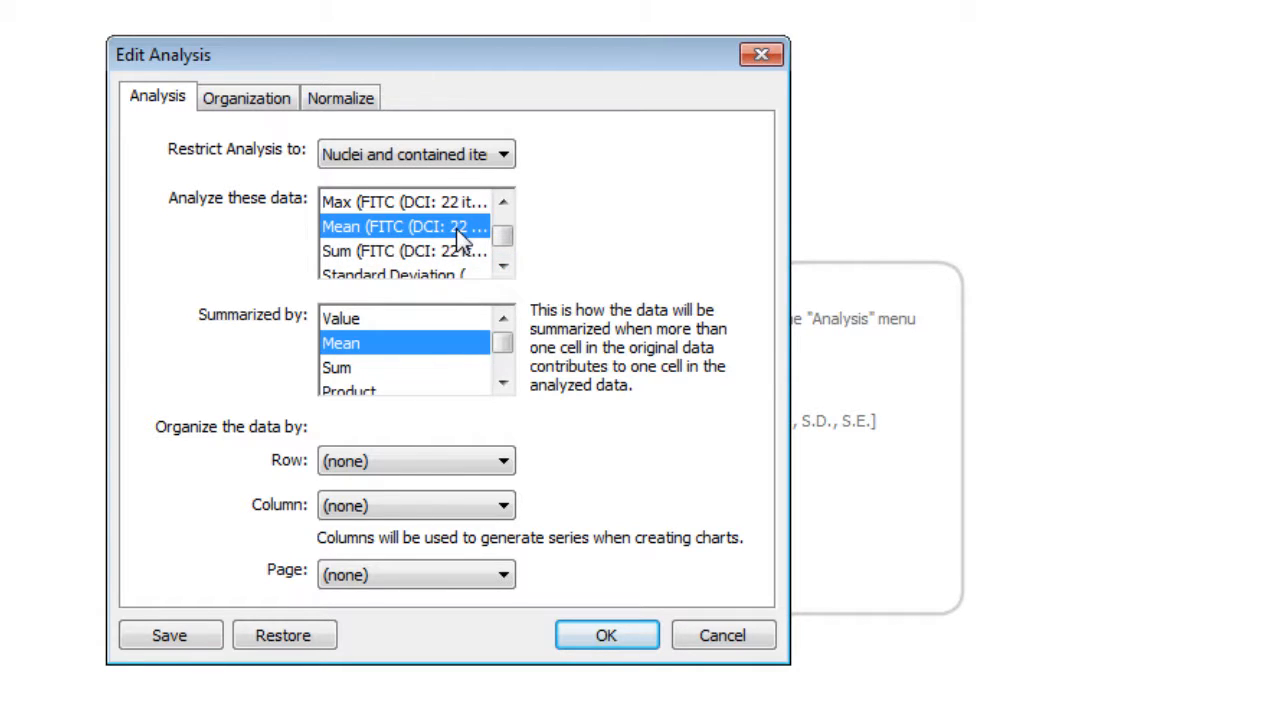
- Add the mean intensity of the TxRed channel to the data to analyze
{"action": "left_click", "coordinate": [504, 266]}
{"action": "left_click", "coordinate": [504, 266]}
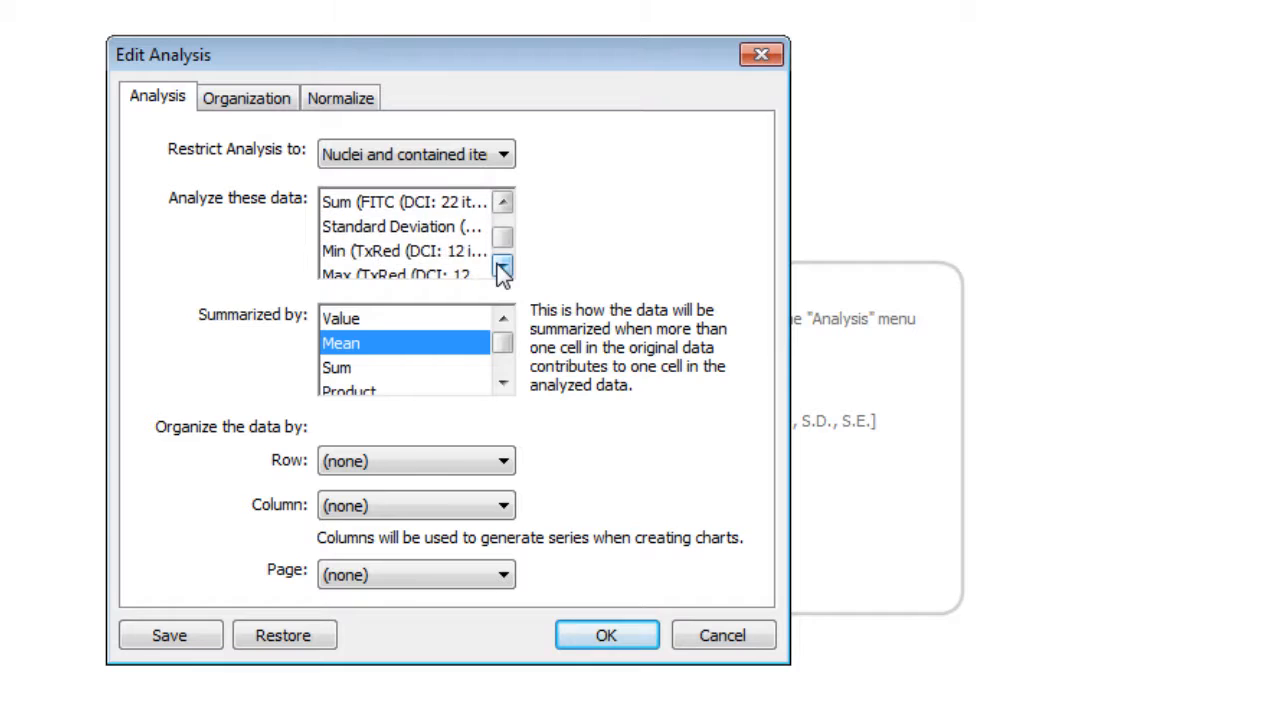
{"action": "left_click", "coordinate": [504, 266]}
{"action": "left_click", "coordinate": [504, 266]}
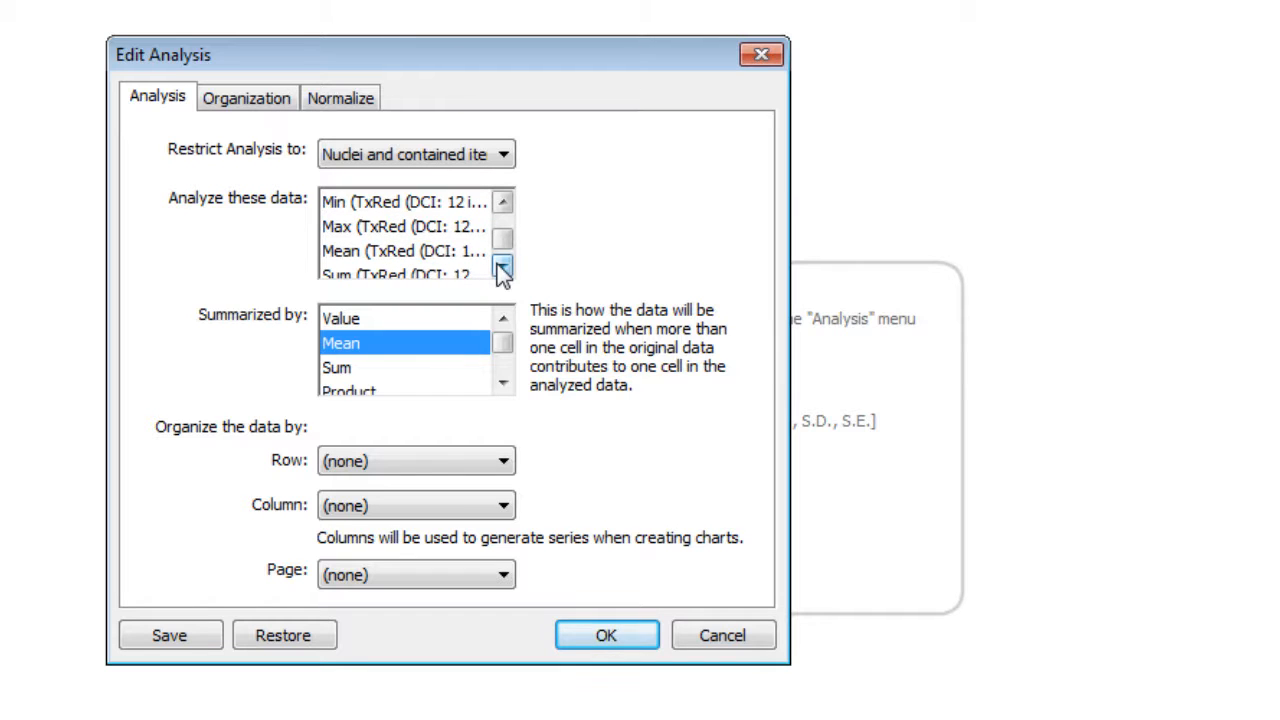
{"action": "left_click", "coordinate": [459, 249]}
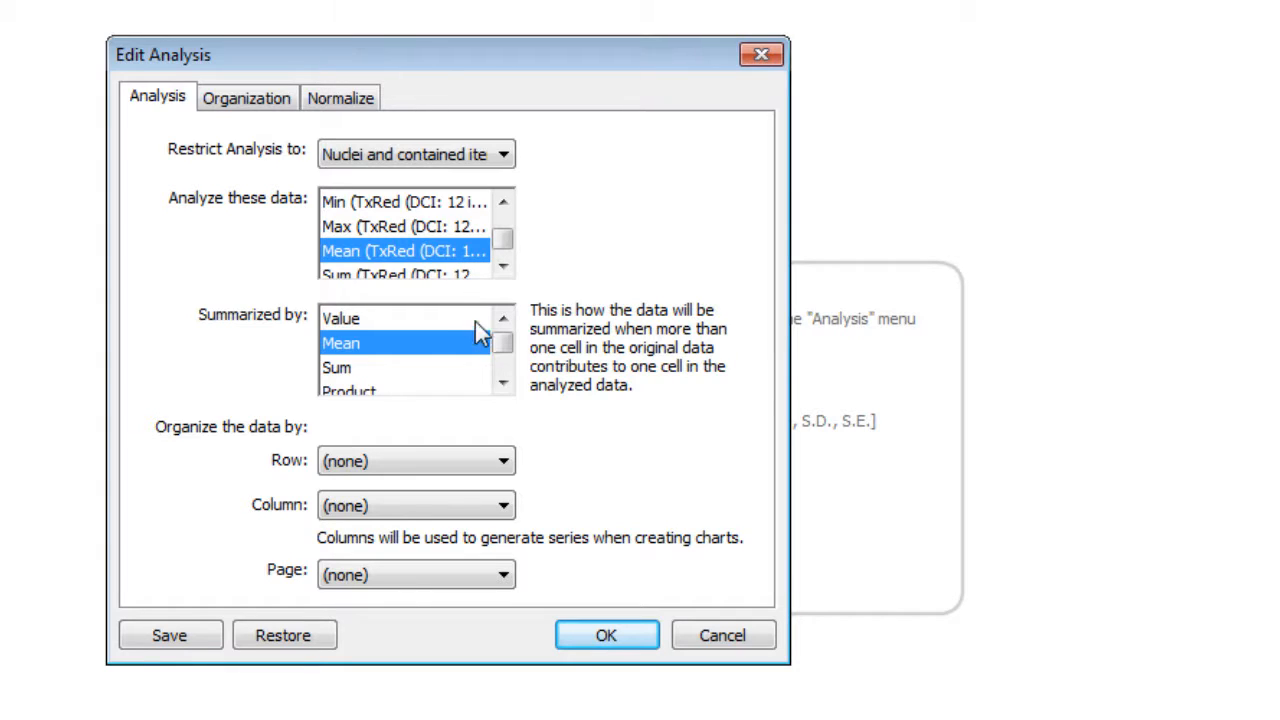
- Add Count to Mean as a way of summarizing the analyzed data
{"action": "left_click", "coordinate": [503, 384]}
{"action": "left_click", "coordinate": [503, 384]}
{"action": "left_click", "coordinate": [452, 368]}
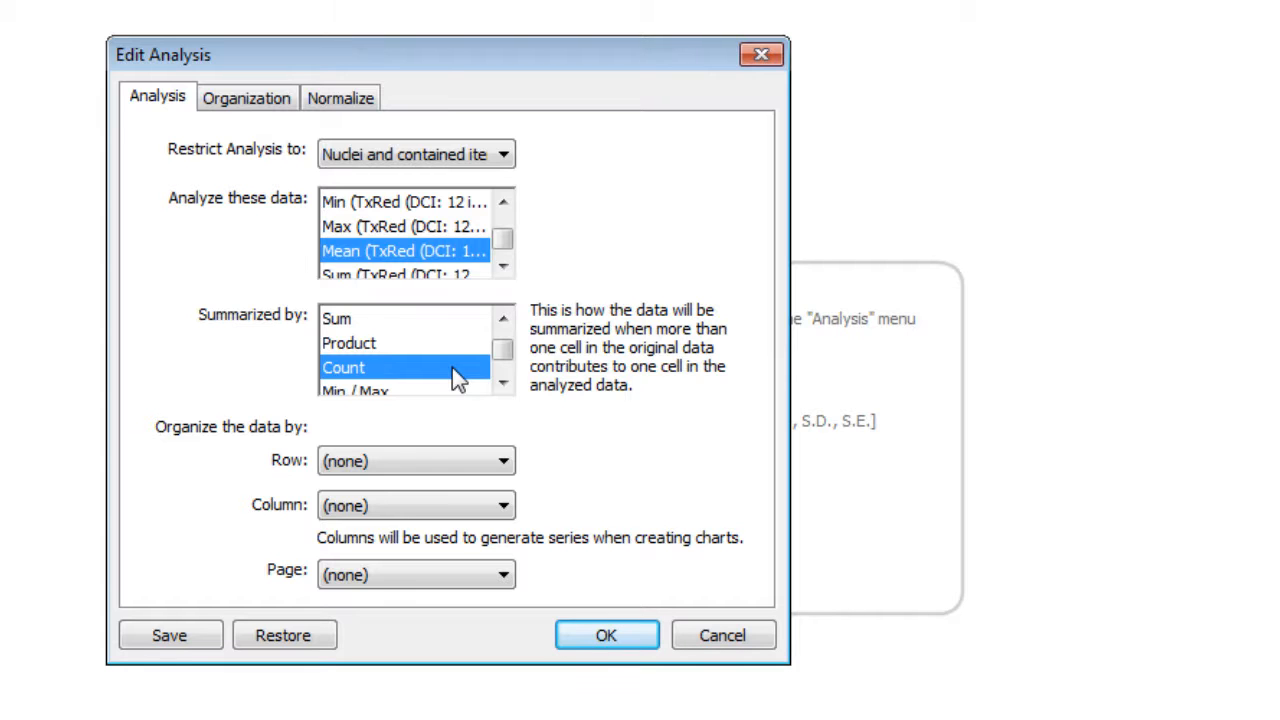
- Organize the analysis rows by Compartment Nuclei ID and apply the analysis
{"action": "left_click", "coordinate": [503, 461]}
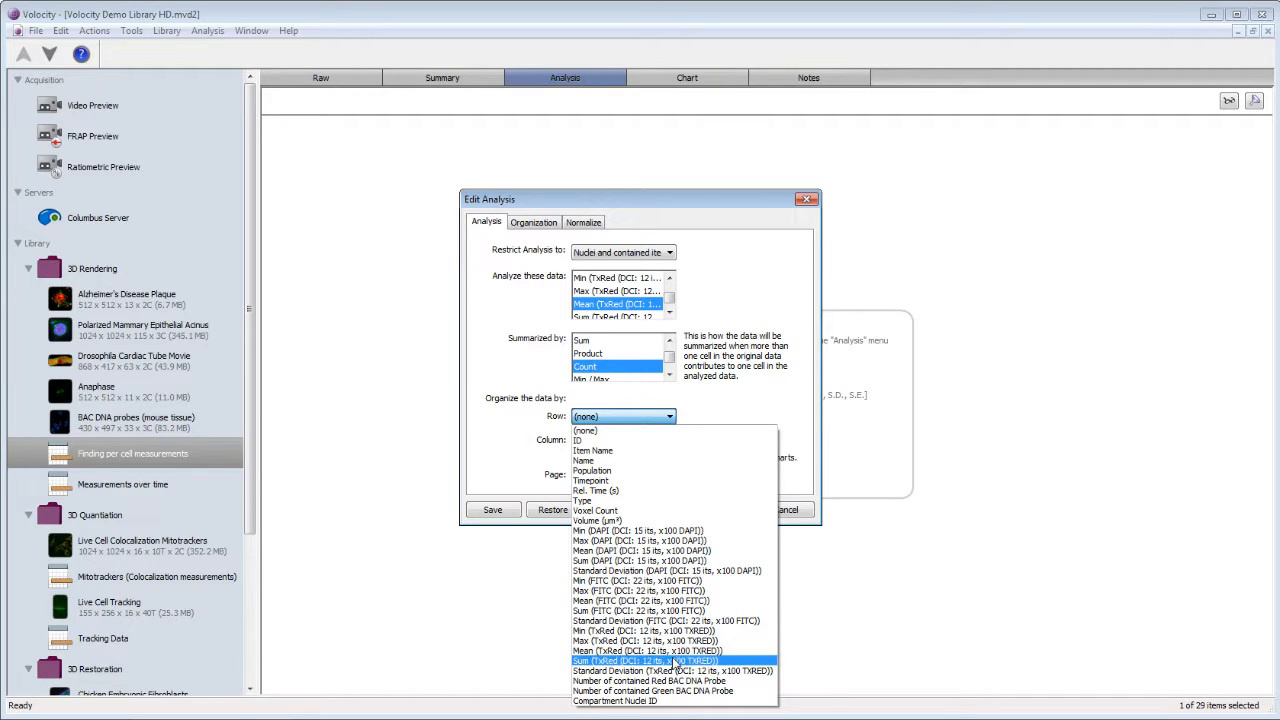
{"action": "left_click", "coordinate": [686, 700]}
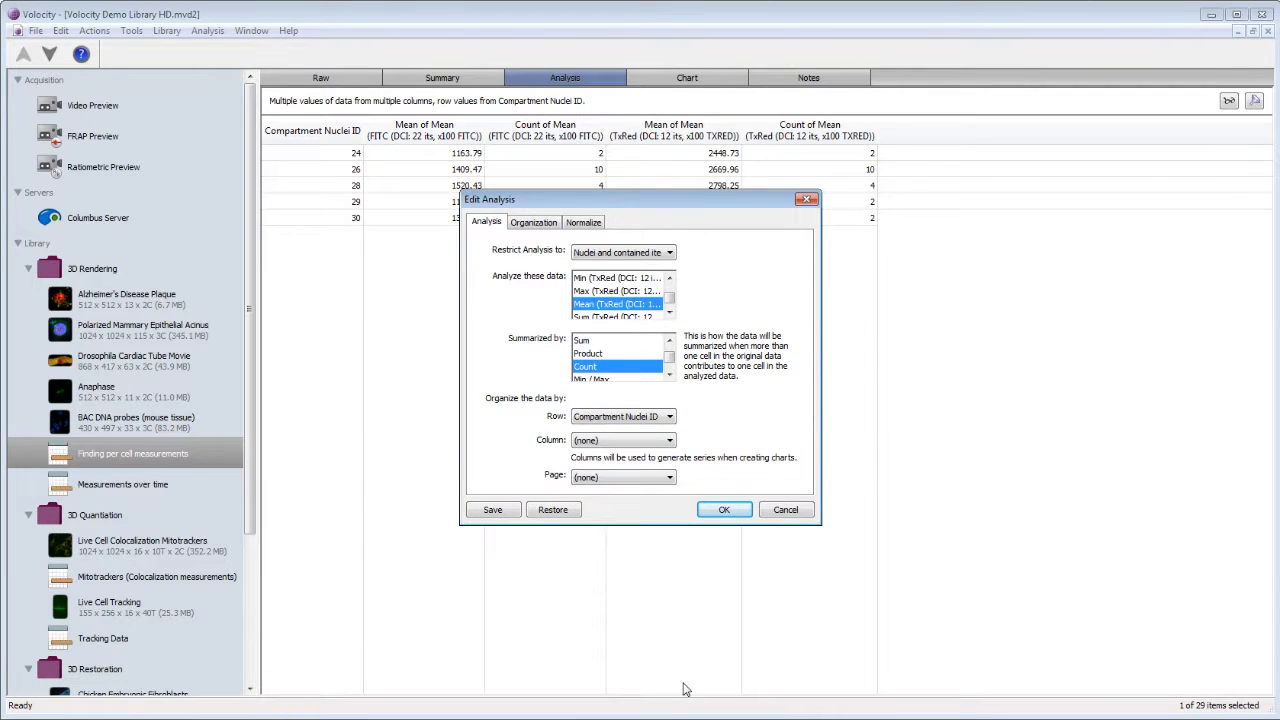
{"action": "left_click", "coordinate": [724, 511]}
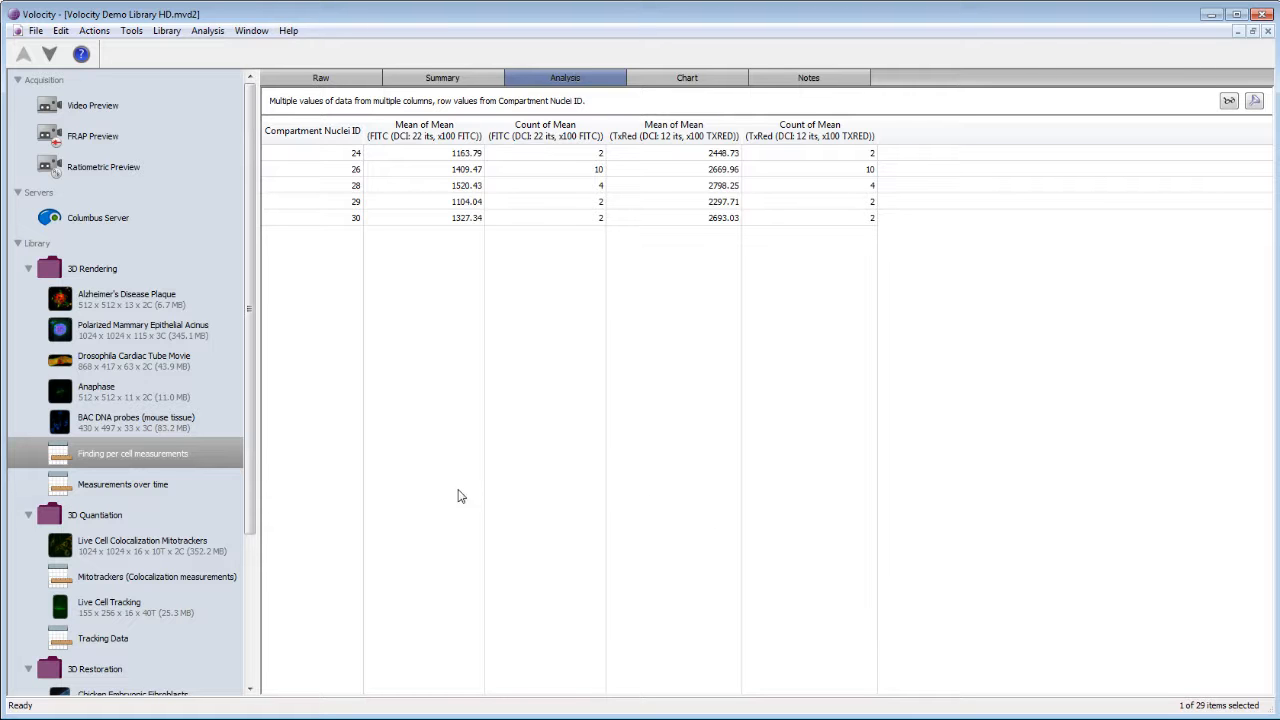
- Open the Measurements over time item and review its raw data
{"action": "right_click", "coordinate": [225, 460]}
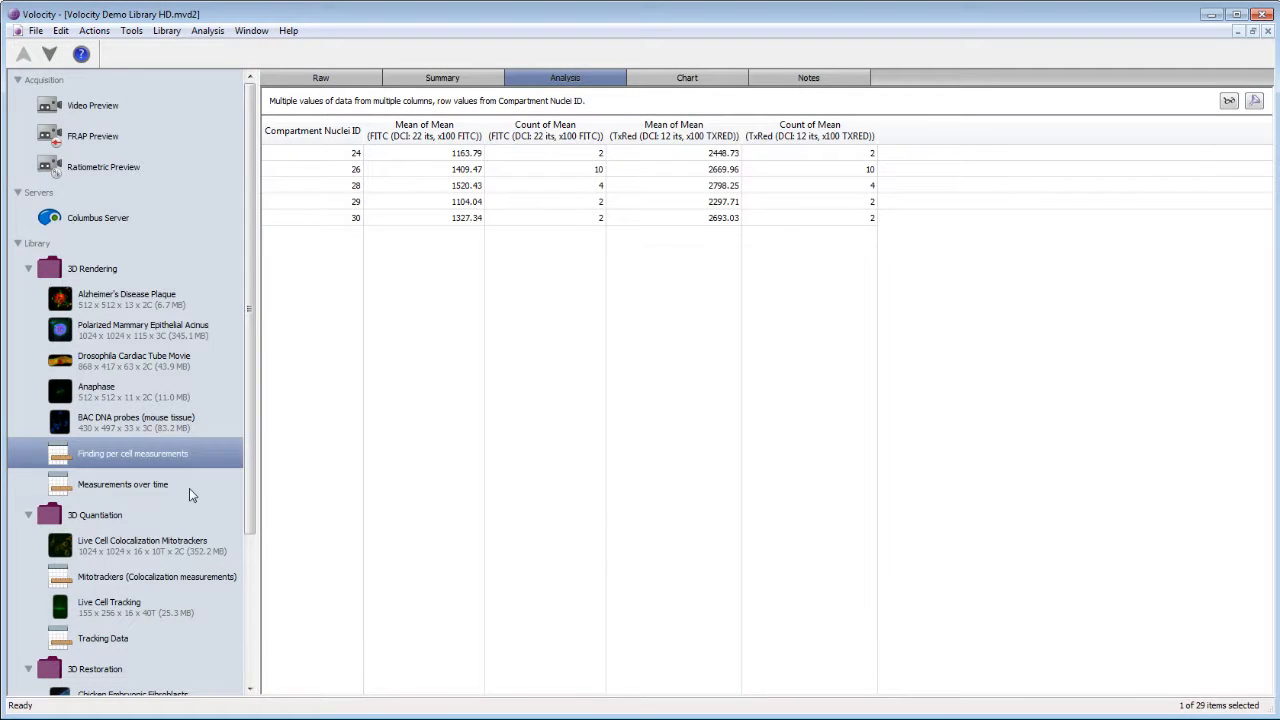
{"action": "left_click", "coordinate": [189, 488]}
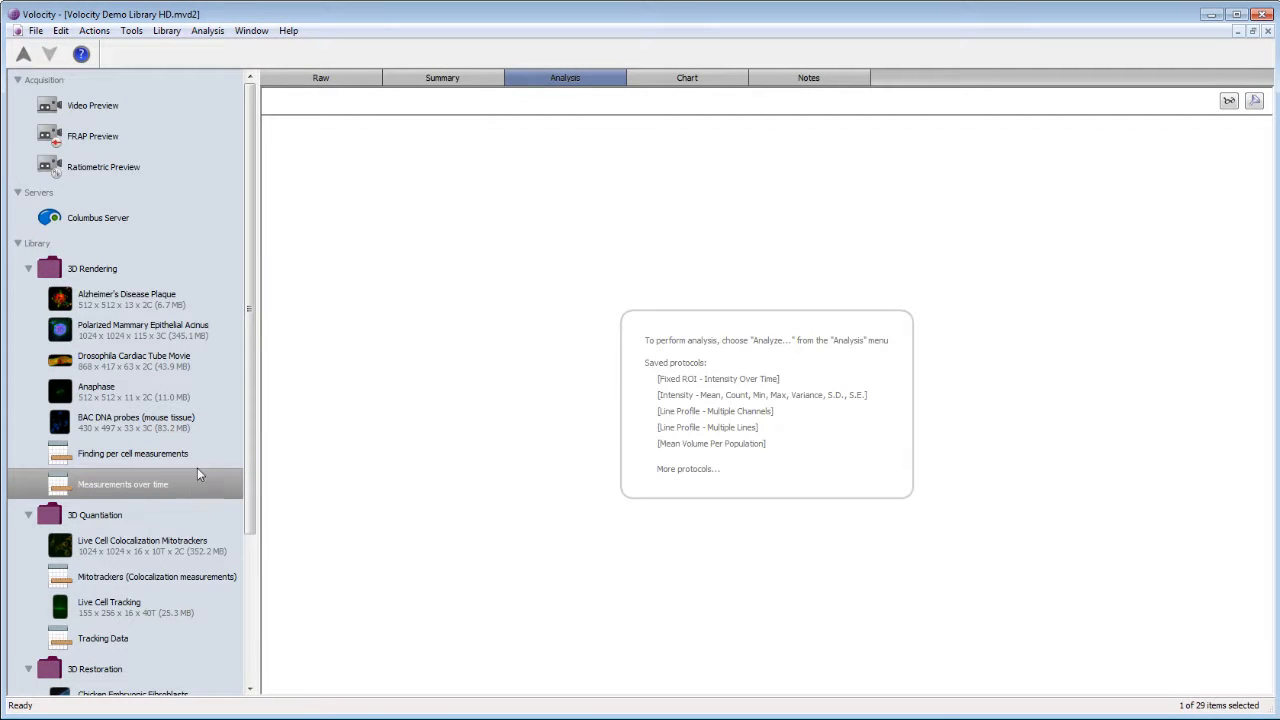
{"action": "left_click", "coordinate": [306, 82]}
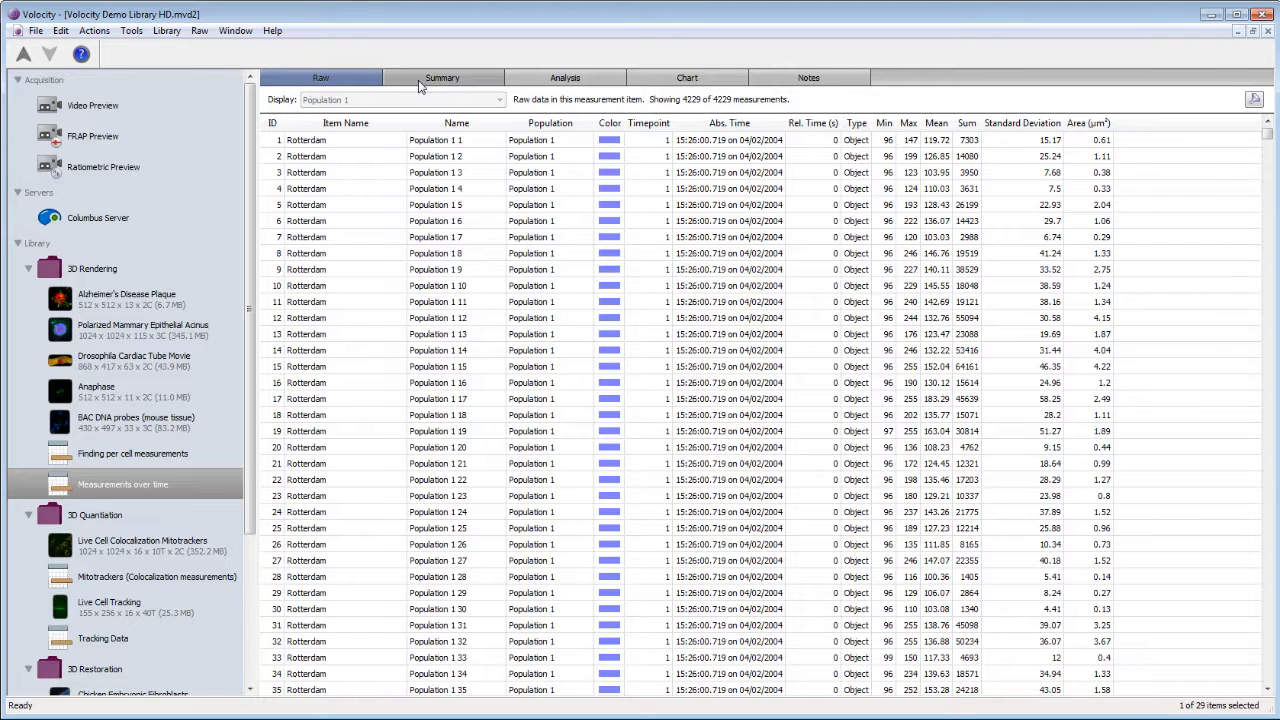
- Start an analysis of Measurements over time for Population 1, with Mean as the data to analyze
{"action": "left_click", "coordinate": [510, 82]}
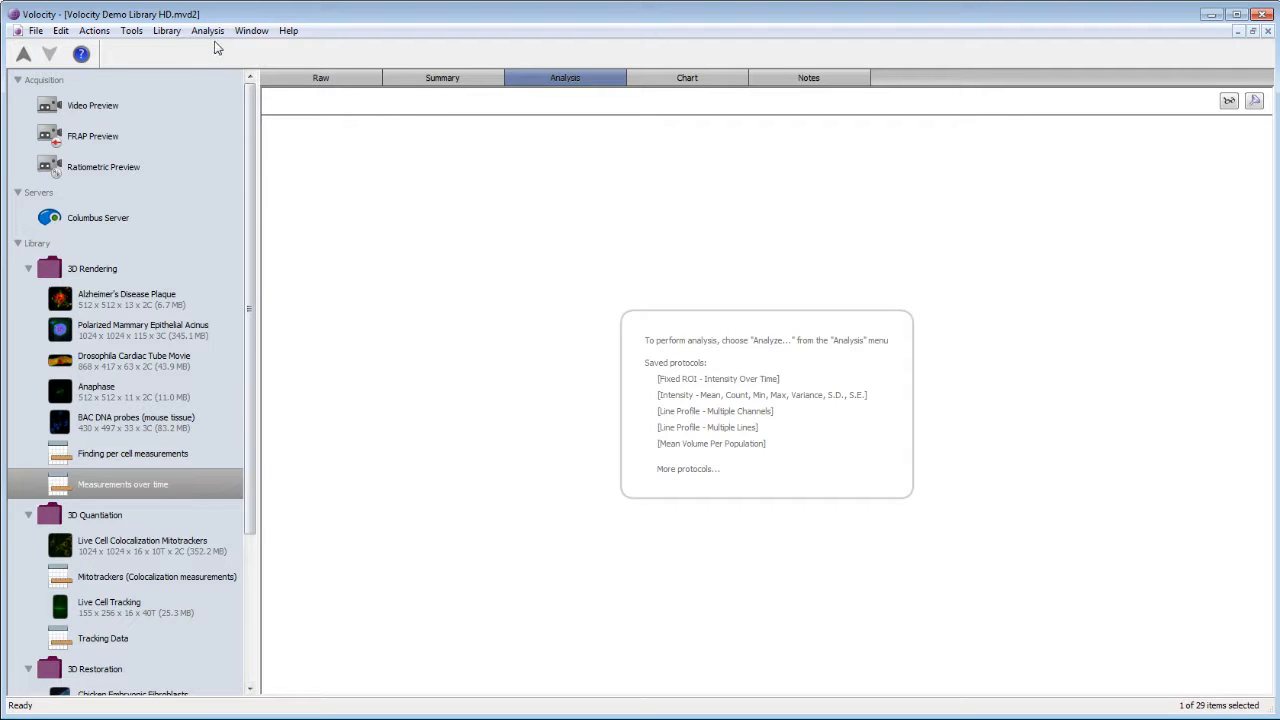
{"action": "left_click", "coordinate": [208, 30]}
{"action": "left_click", "coordinate": [272, 64]}
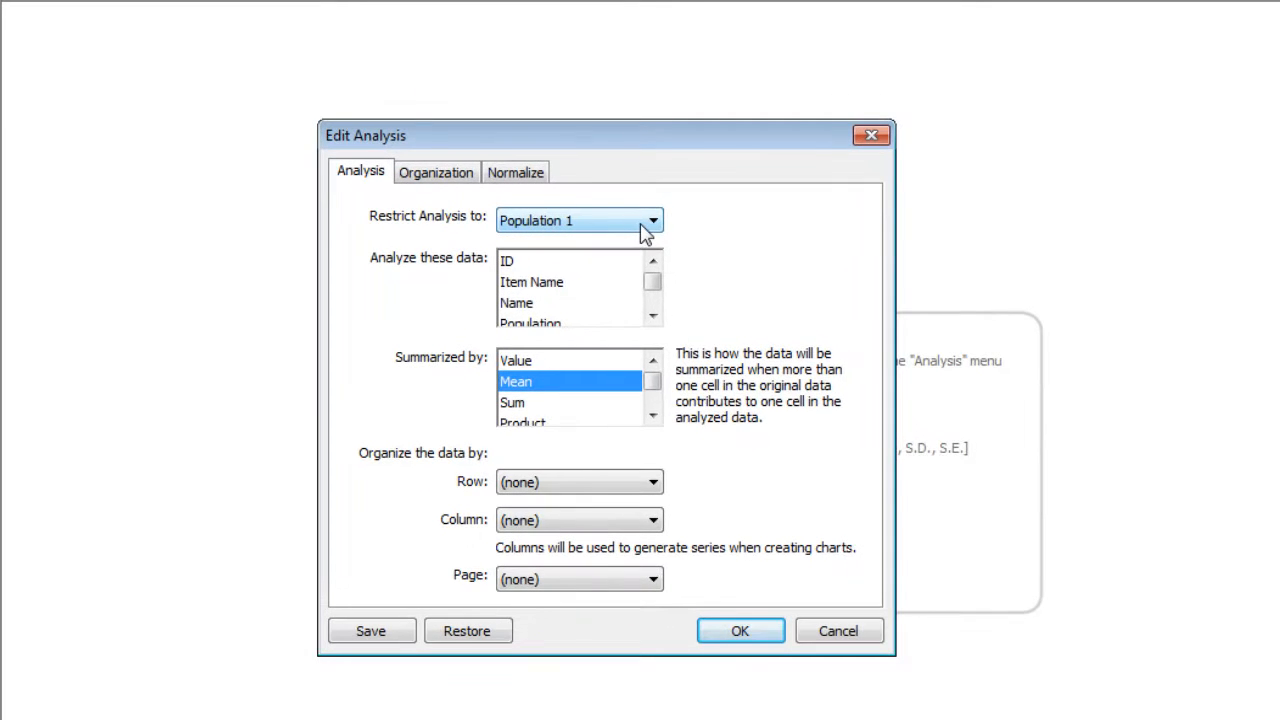
{"action": "left_click", "coordinate": [652, 316]}
{"action": "left_click", "coordinate": [652, 316]}
{"action": "left_click", "coordinate": [652, 316]}
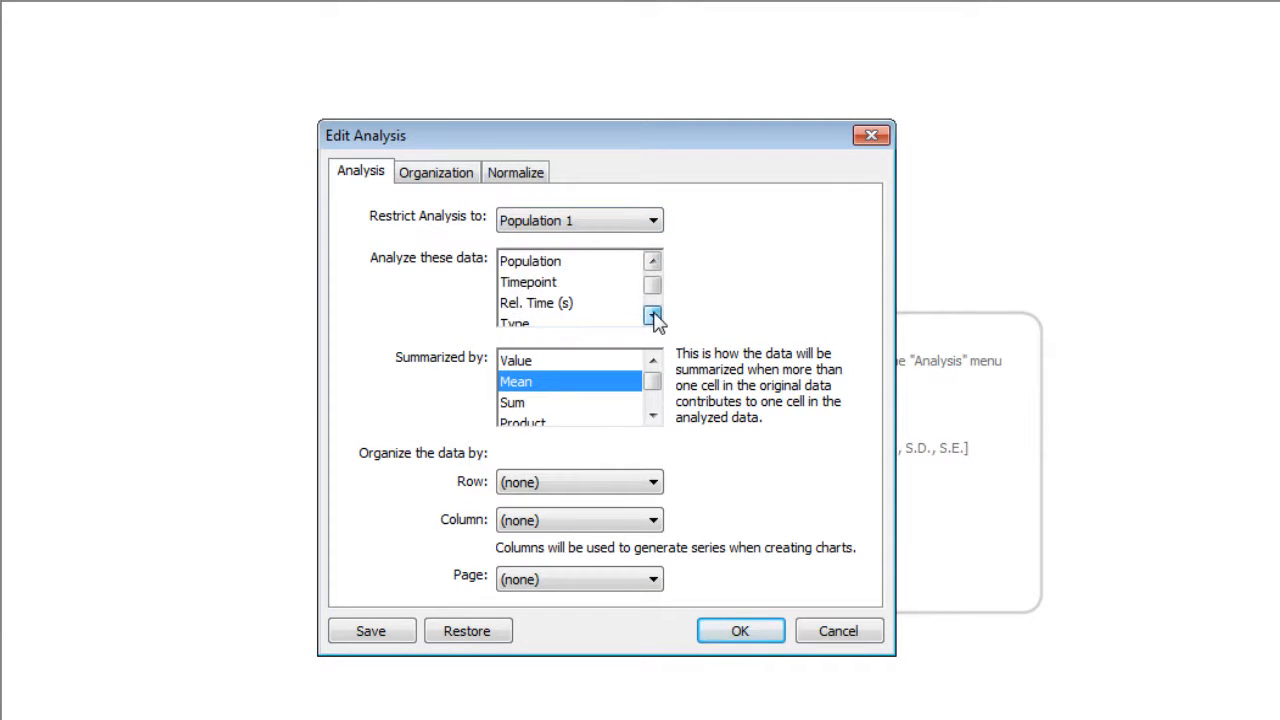
{"action": "left_click", "coordinate": [652, 316]}
{"action": "left_click", "coordinate": [652, 316]}
{"action": "left_click", "coordinate": [652, 316]}
{"action": "left_click", "coordinate": [652, 316]}
{"action": "left_click", "coordinate": [652, 316]}
{"action": "left_click", "coordinate": [652, 316]}
{"action": "left_click", "coordinate": [652, 316]}
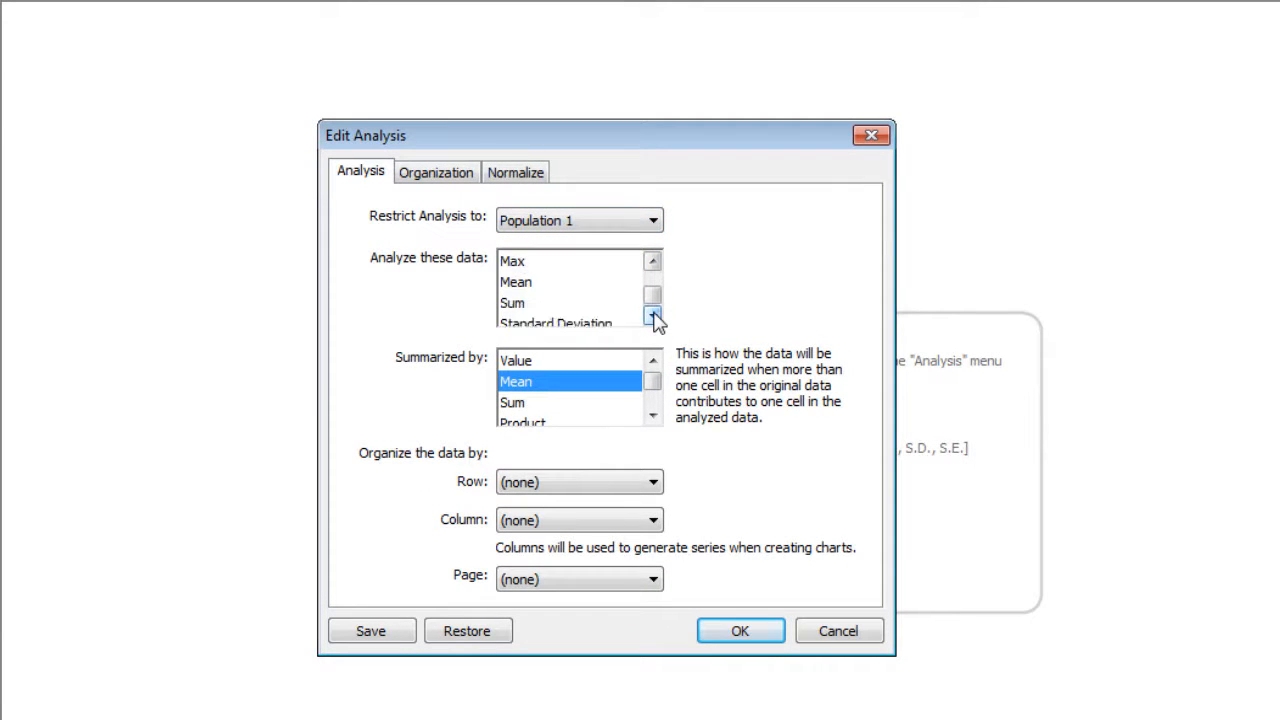
{"action": "left_click", "coordinate": [610, 284]}
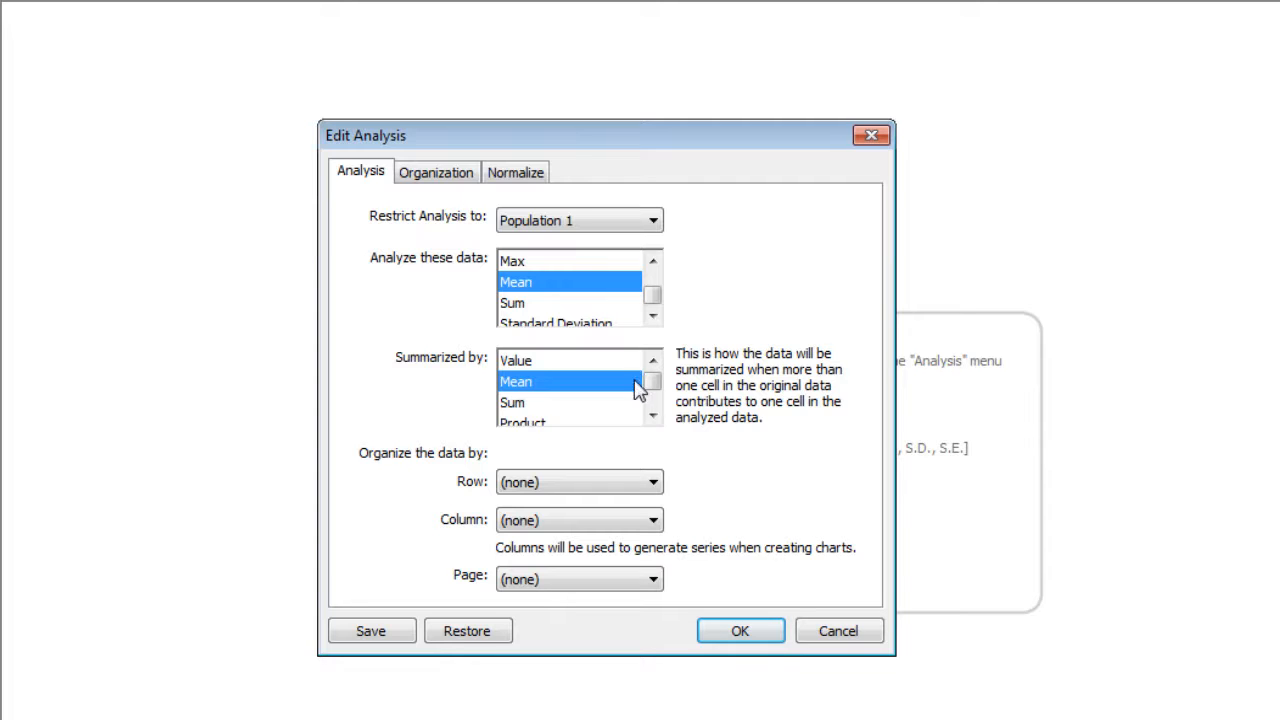
- Summarize the data by both Mean and Count, and organize the rows by Rel. Time (s)
{"action": "left_click", "coordinate": [652, 416]}
{"action": "left_click", "coordinate": [614, 421], "text": "ctrl"}
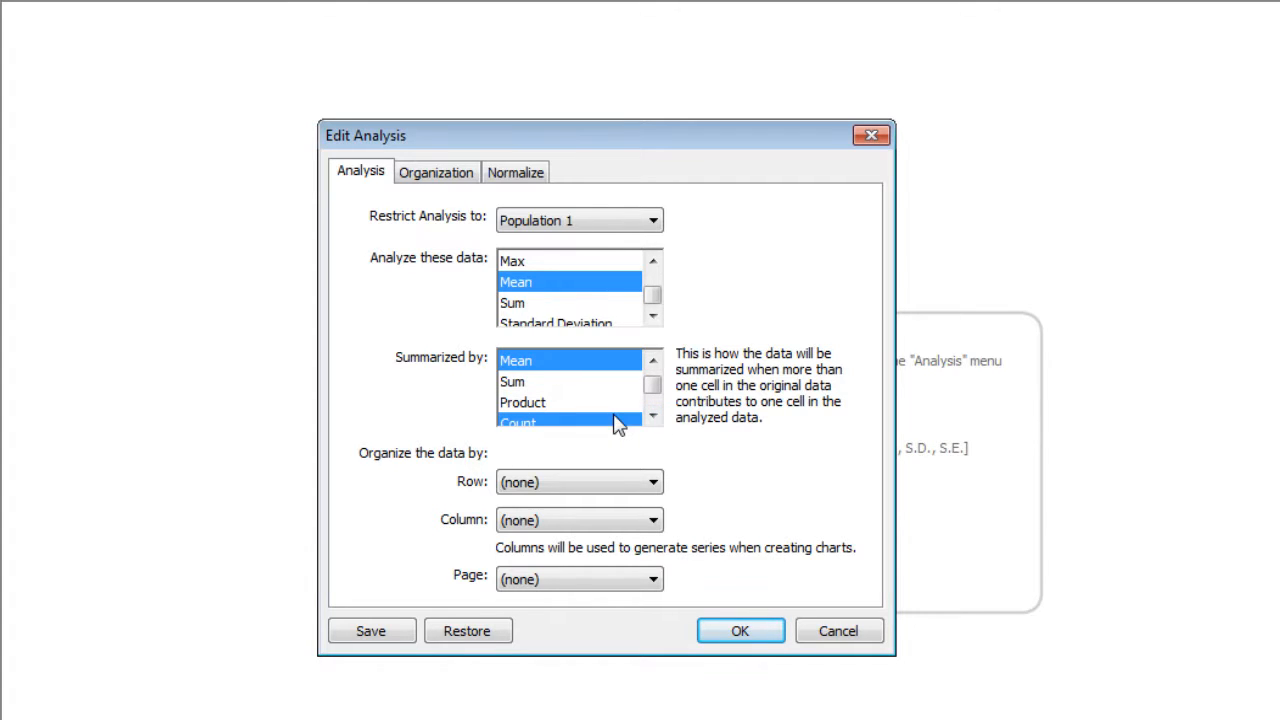
{"action": "left_click", "coordinate": [619, 482]}
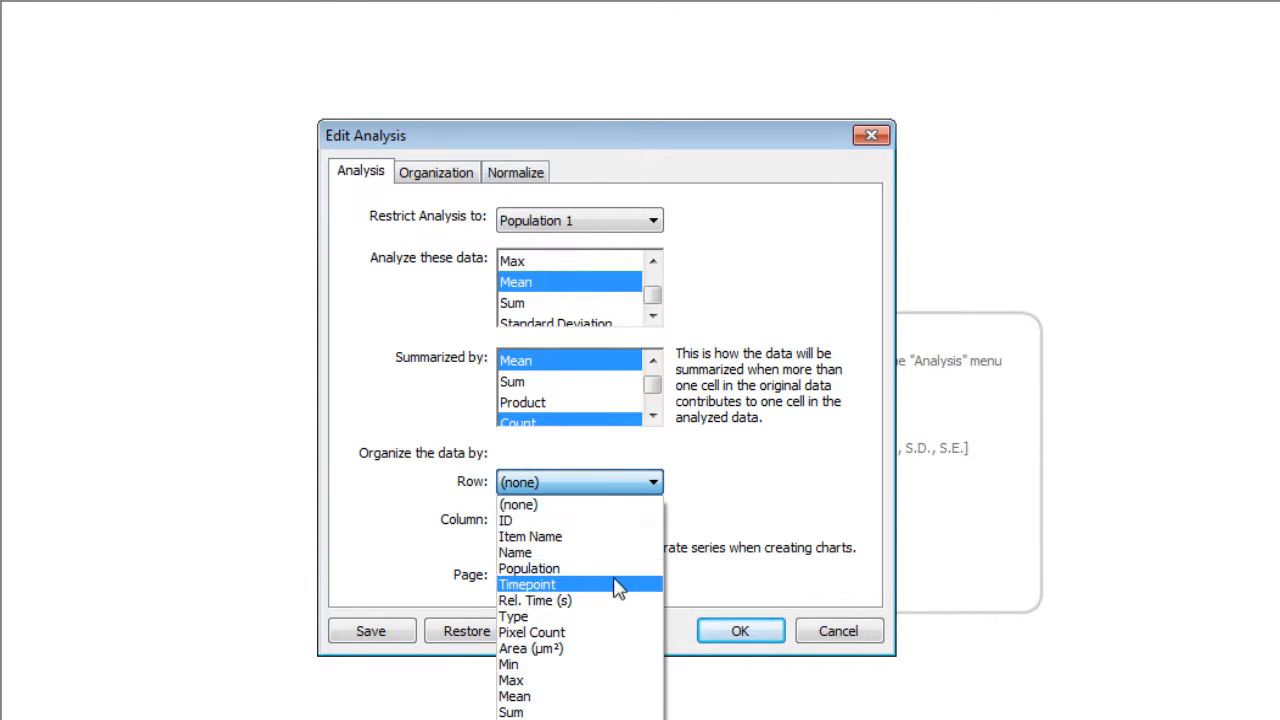
{"action": "left_click", "coordinate": [619, 602]}
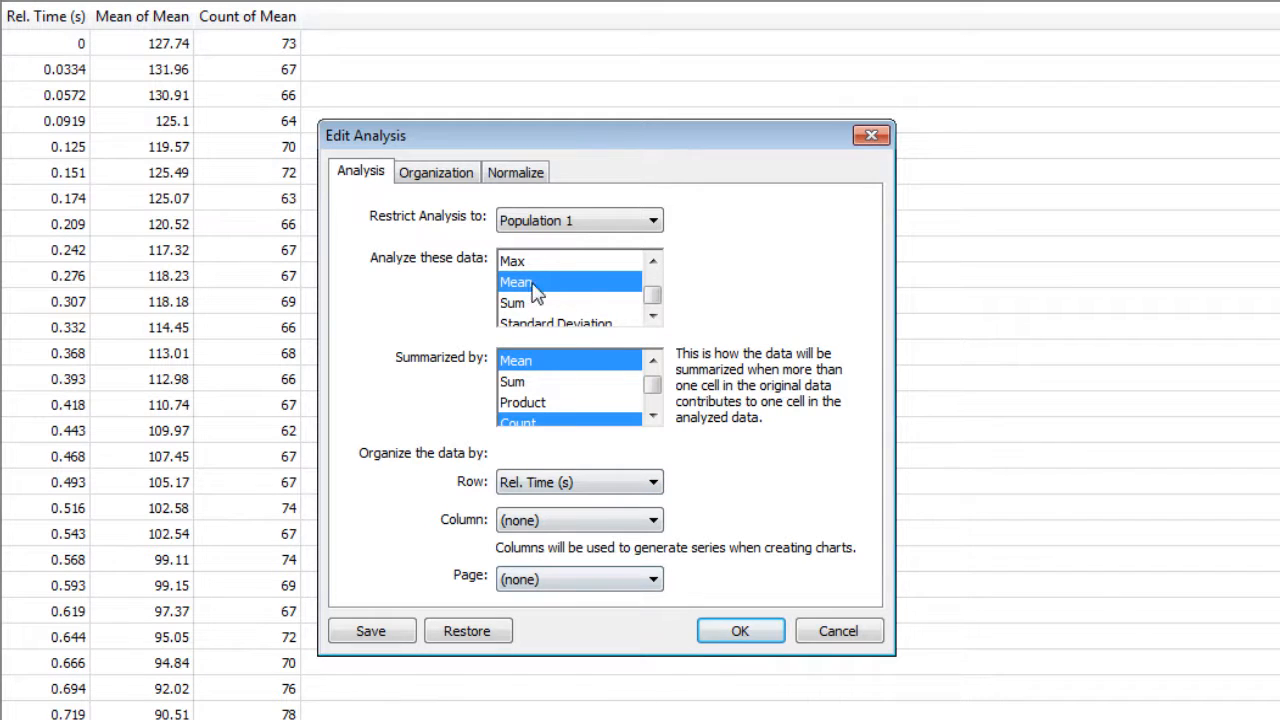
- Turn on normalization to the data in row 0, normalized to 100%
{"action": "left_click", "coordinate": [518, 179]}
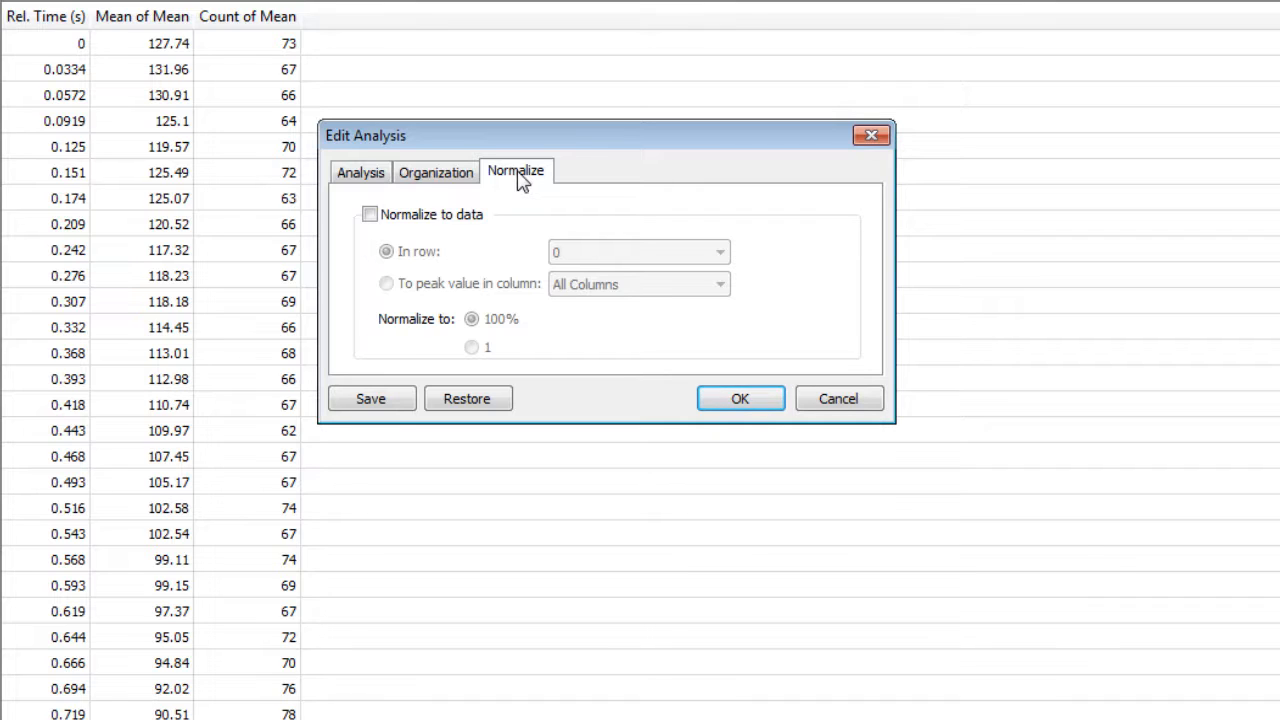
{"action": "left_click", "coordinate": [424, 218]}
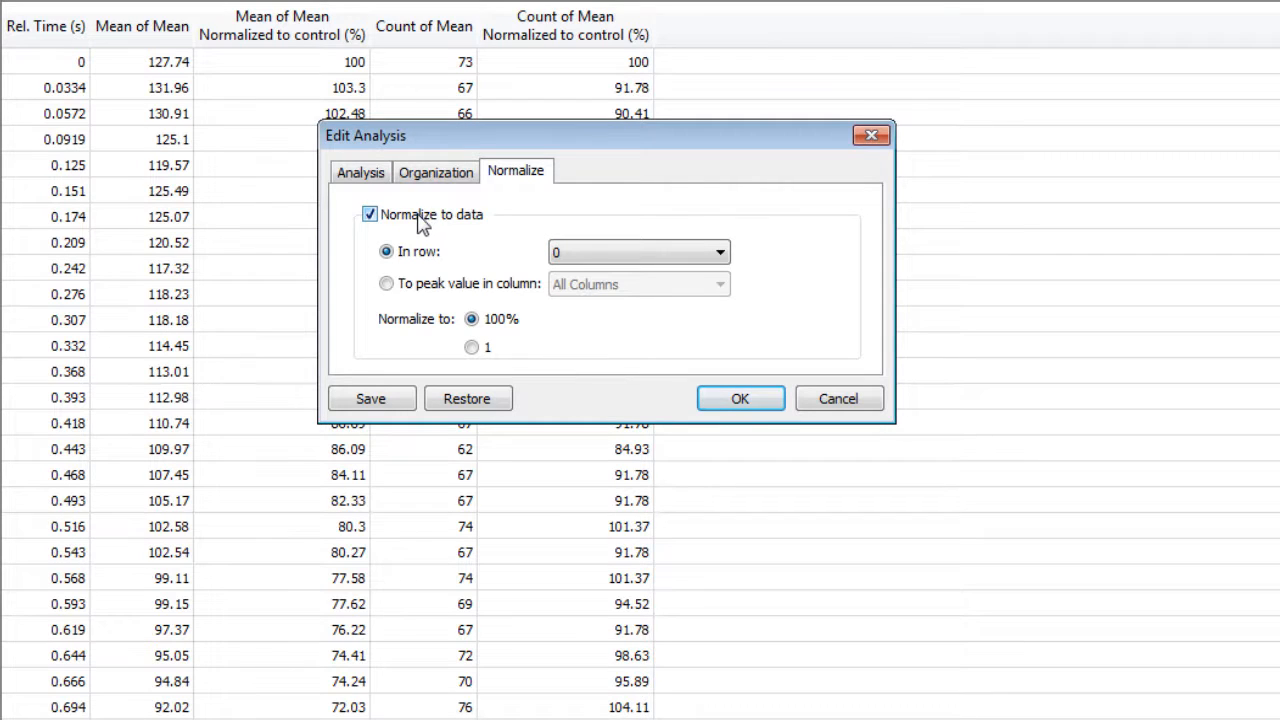